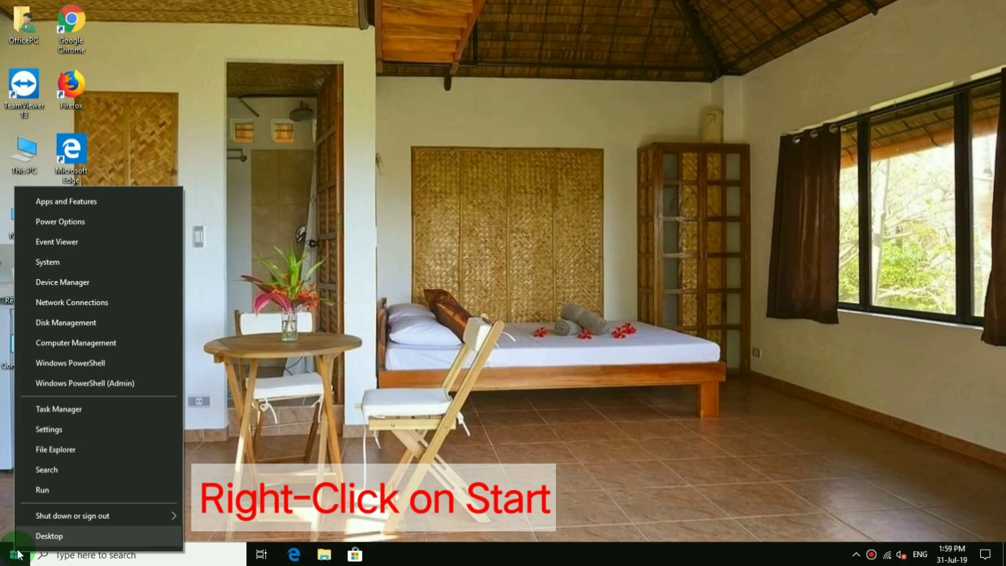
Open Computer Management in a maximized window and display the Services list under Services and Applications.
left_click(75, 341)
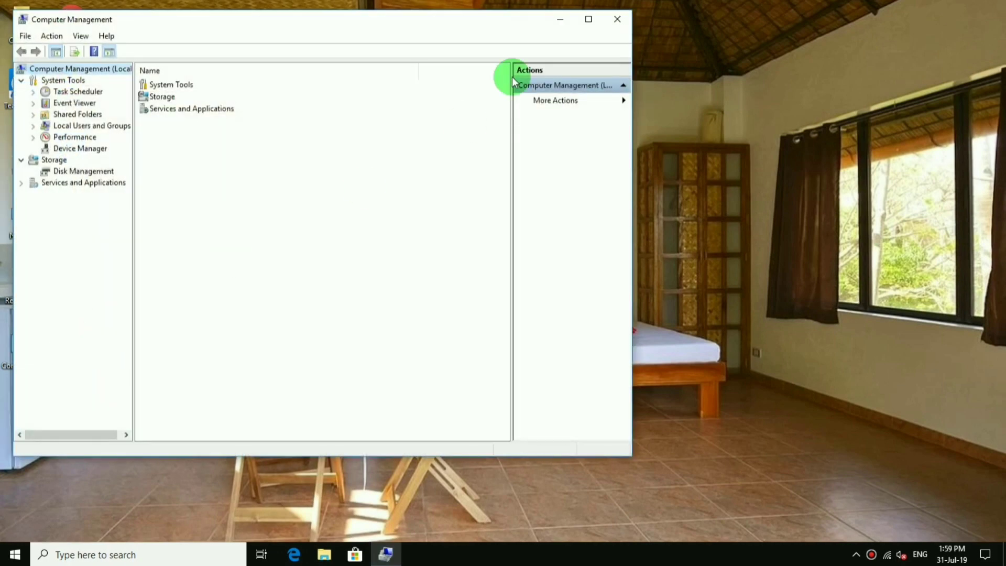
left_click(587, 19)
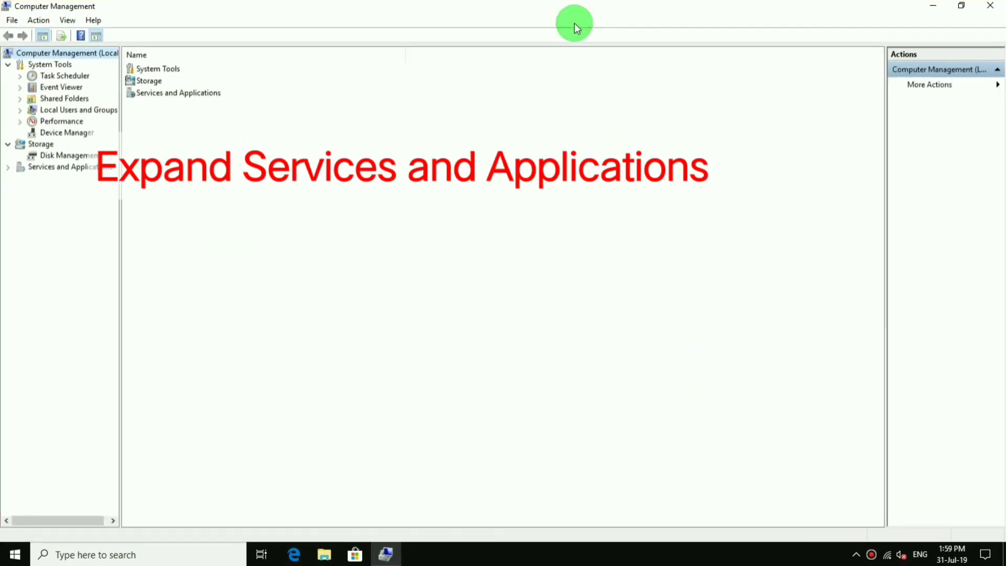
left_click(8, 168)
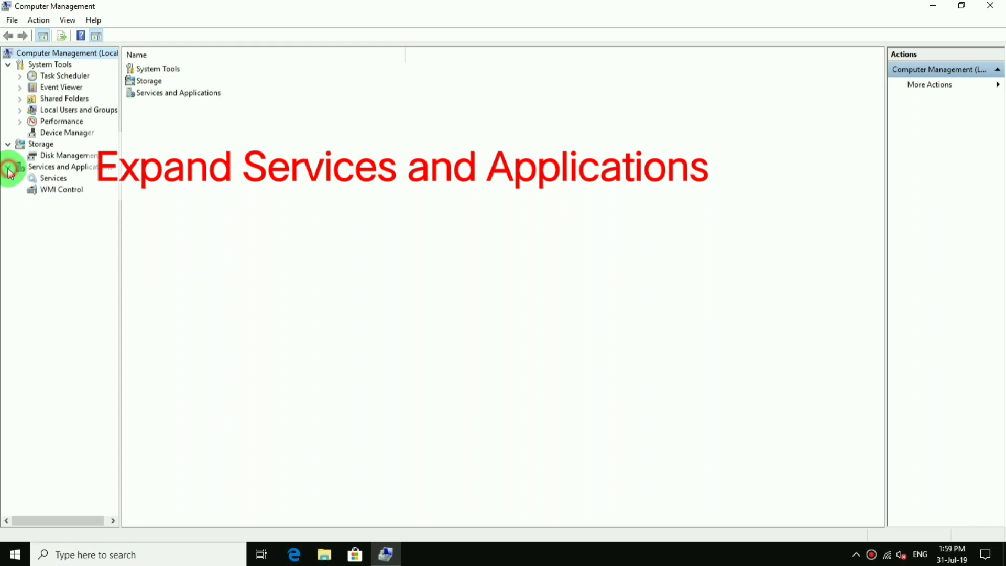
left_click(64, 180)
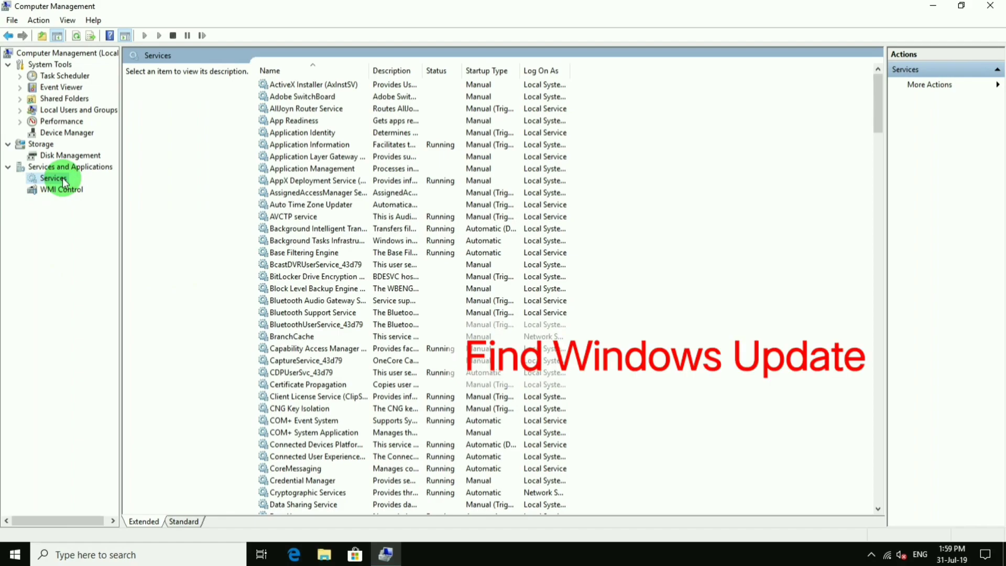
Find the Windows Update service near the end of the services list and select it.
left_click_drag(882, 99, 727, 501)
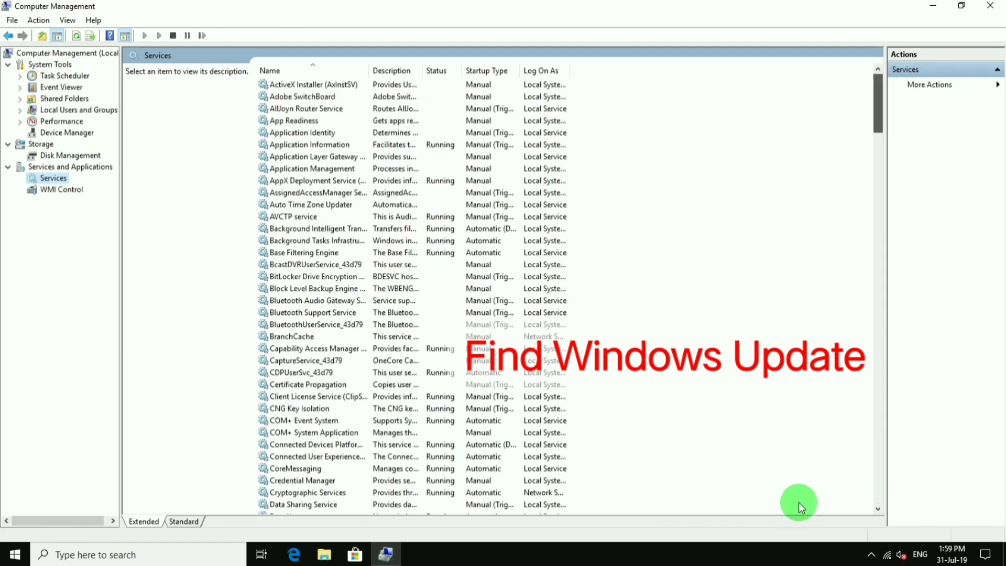
left_click_drag(800, 505, 879, 499)
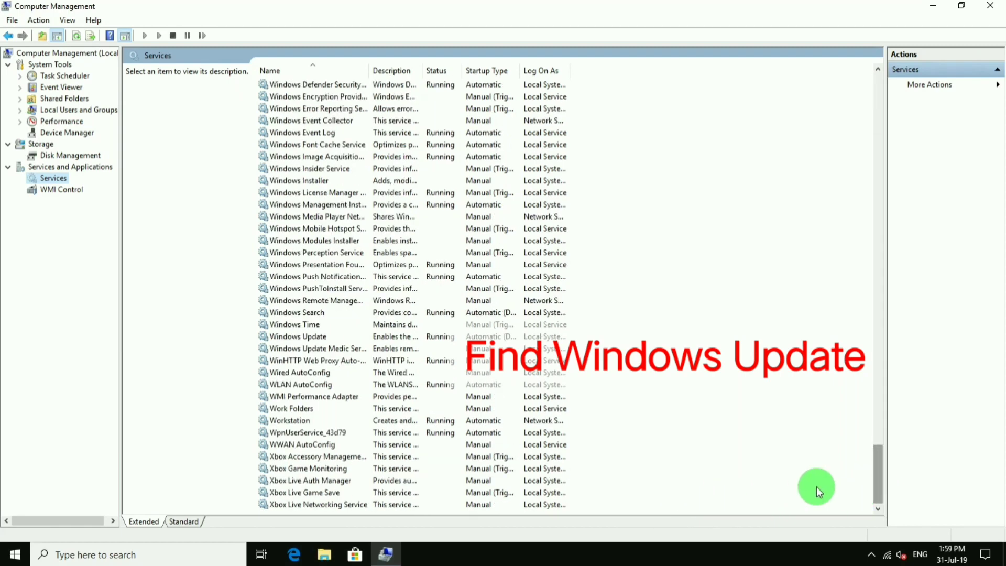
left_click(321, 339)
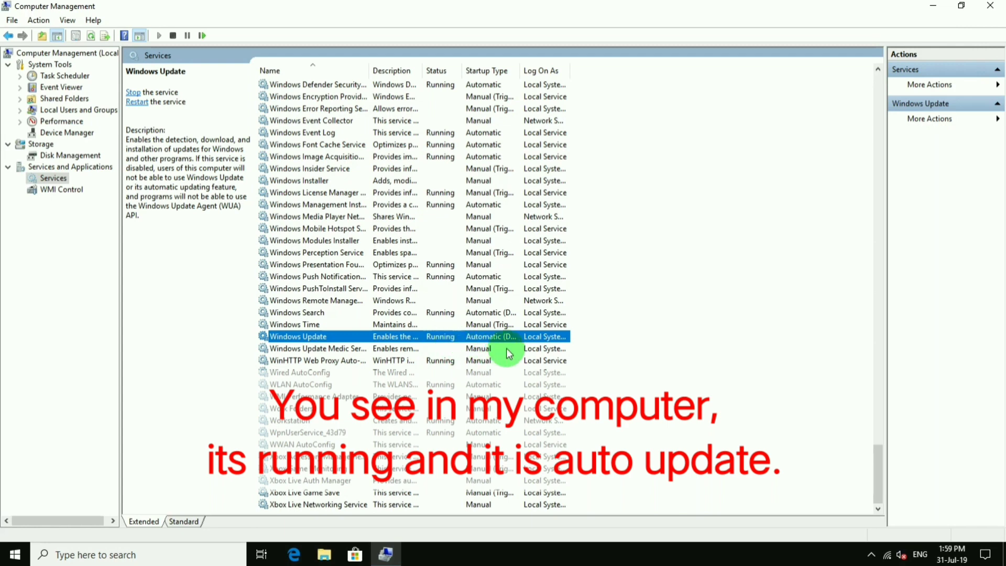
Widen the Startup Type, Status and Description columns of the services list.
left_click_drag(519, 71, 613, 82)
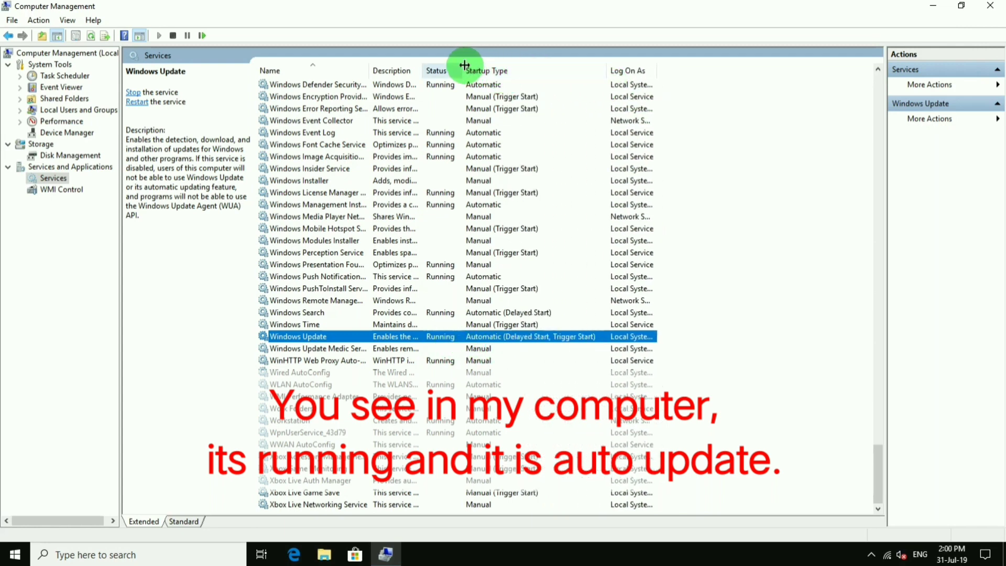
left_click_drag(462, 67, 498, 67)
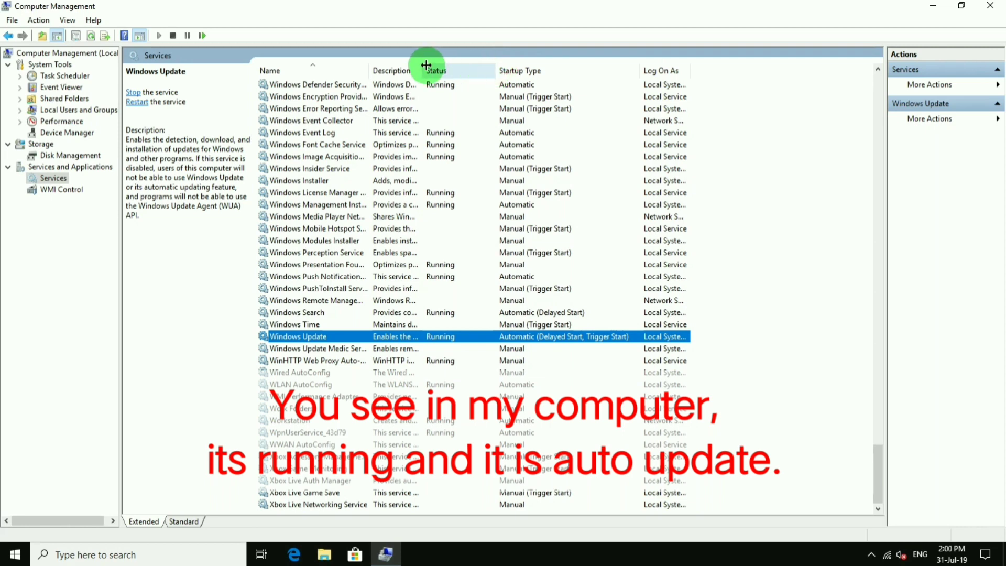
left_click_drag(424, 66, 486, 72)
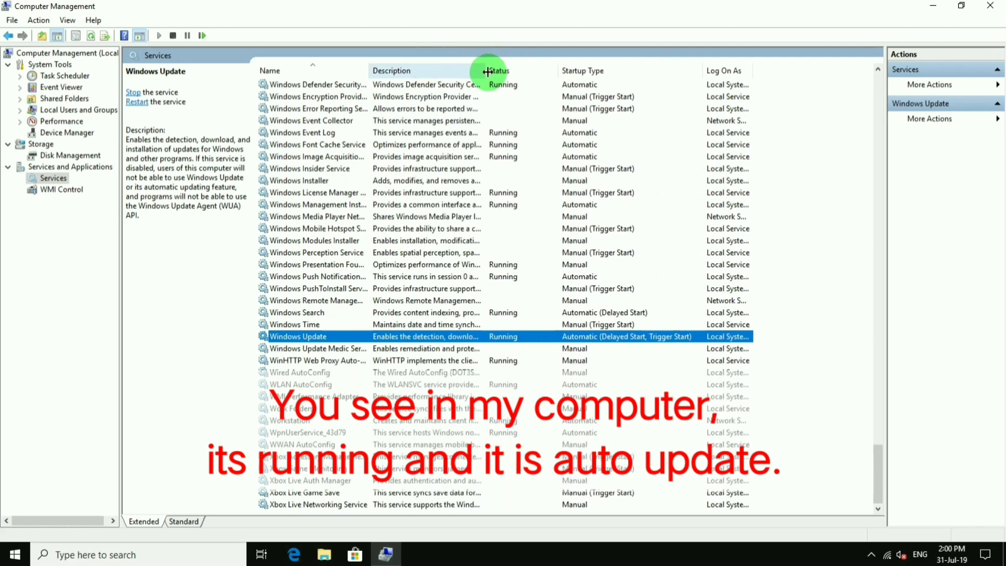
Stop the Windows Update service, apply Disabled as its startup type, and close Computer Management.
double_click(502, 338)
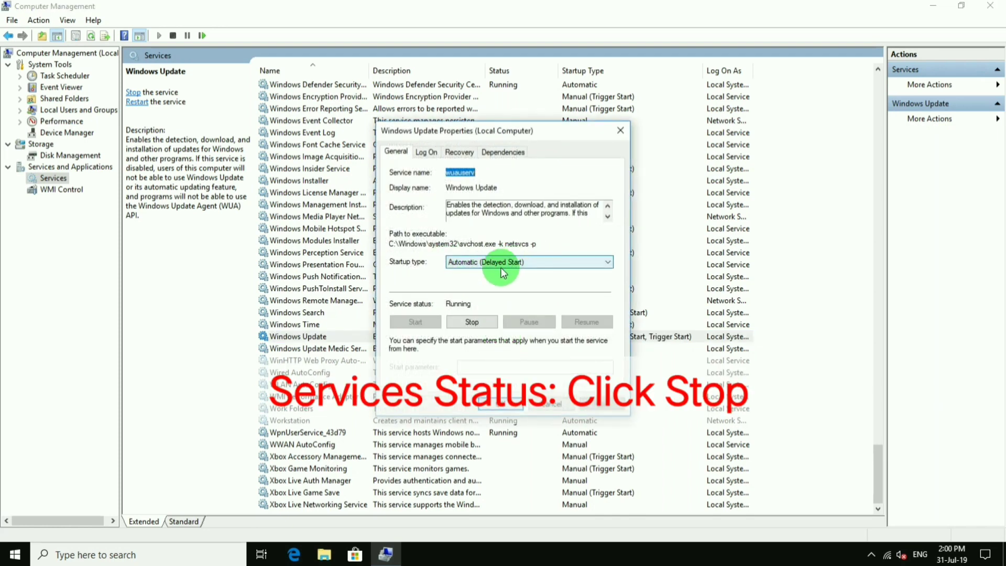
left_click(470, 321)
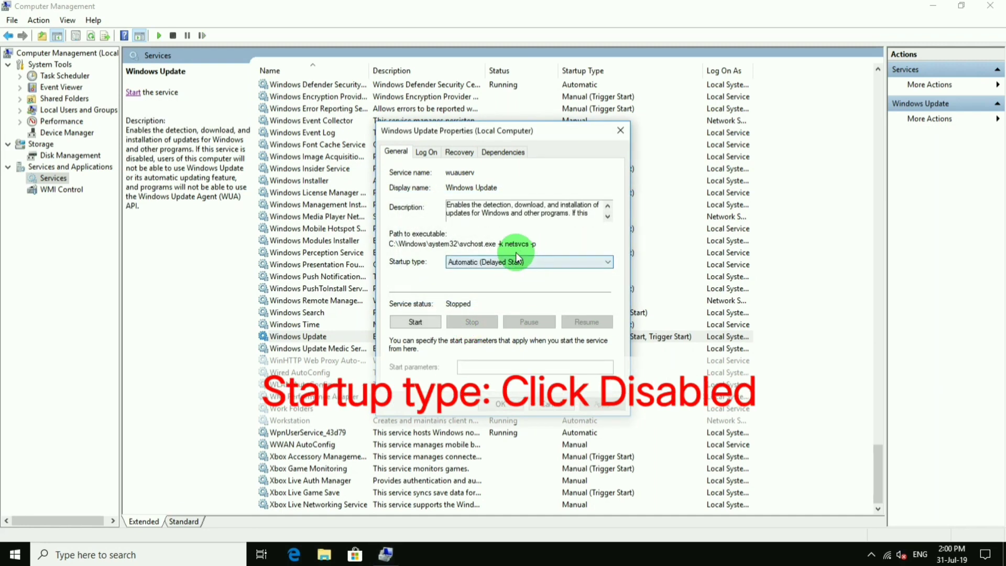
left_click(516, 257)
left_click(477, 290)
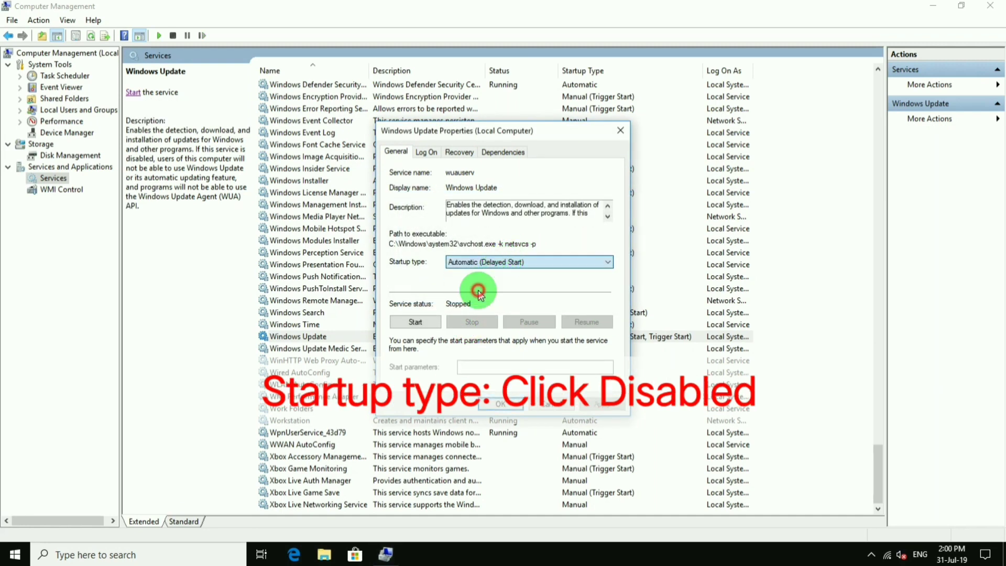
left_click(483, 261)
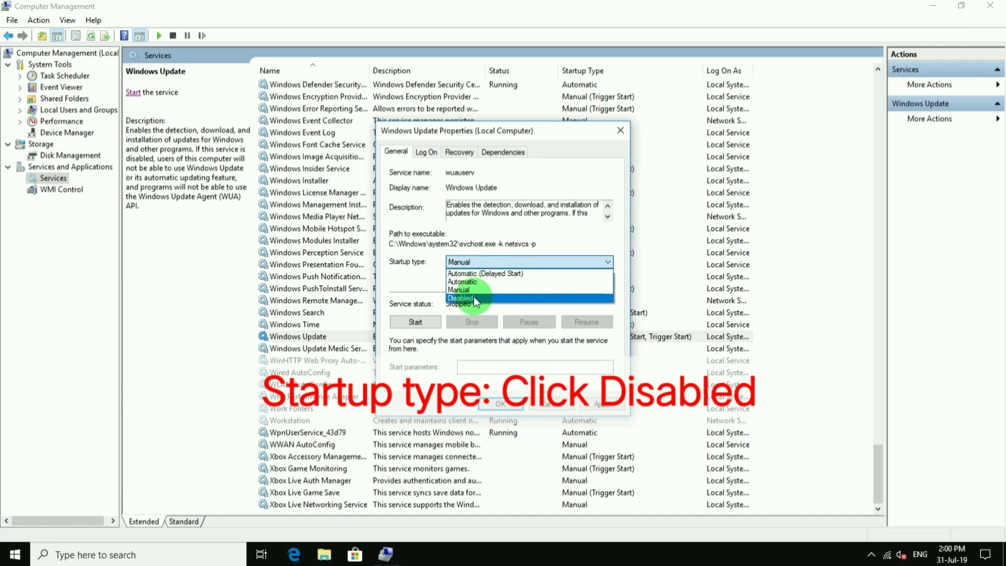
left_click(487, 300)
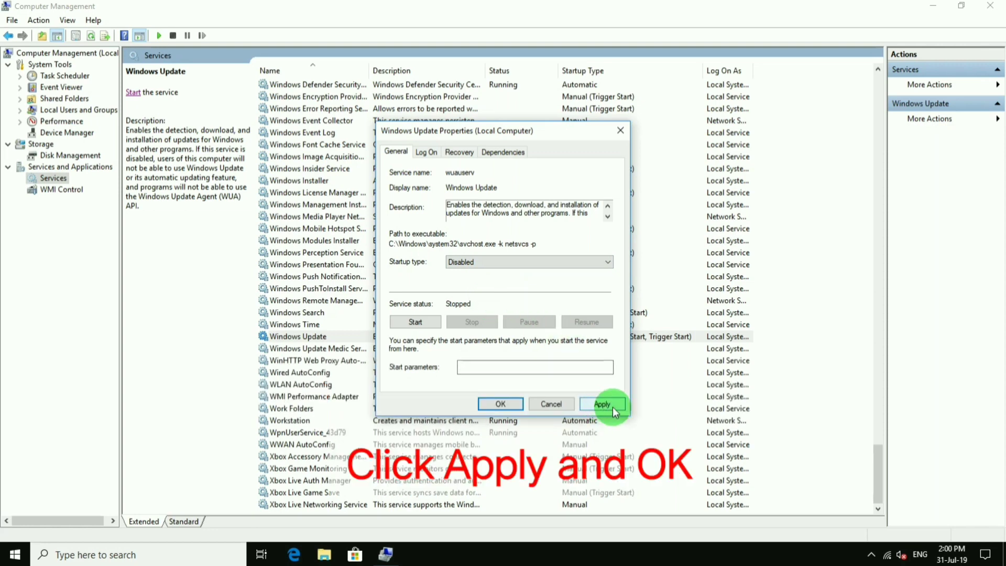
left_click(605, 409)
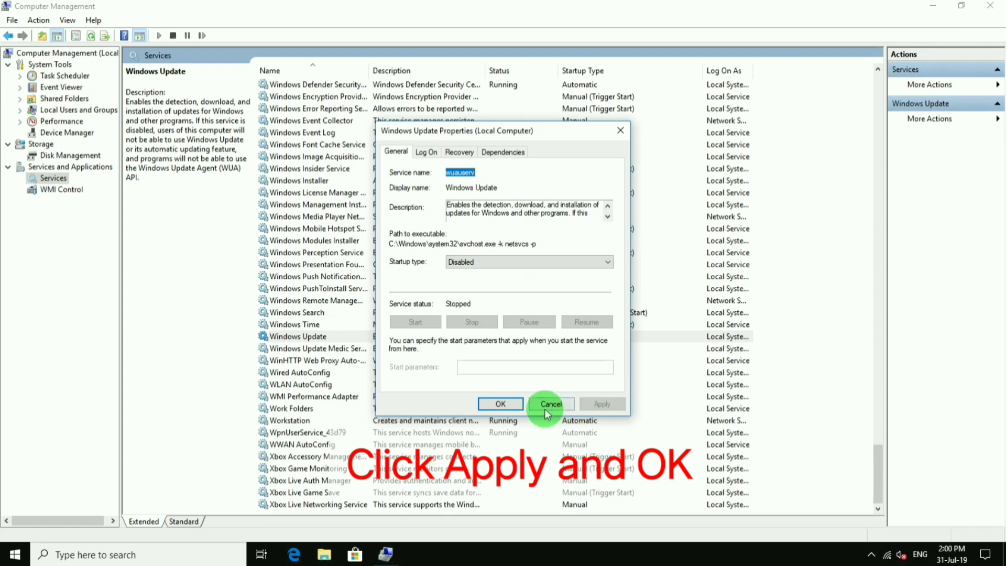
left_click(486, 406)
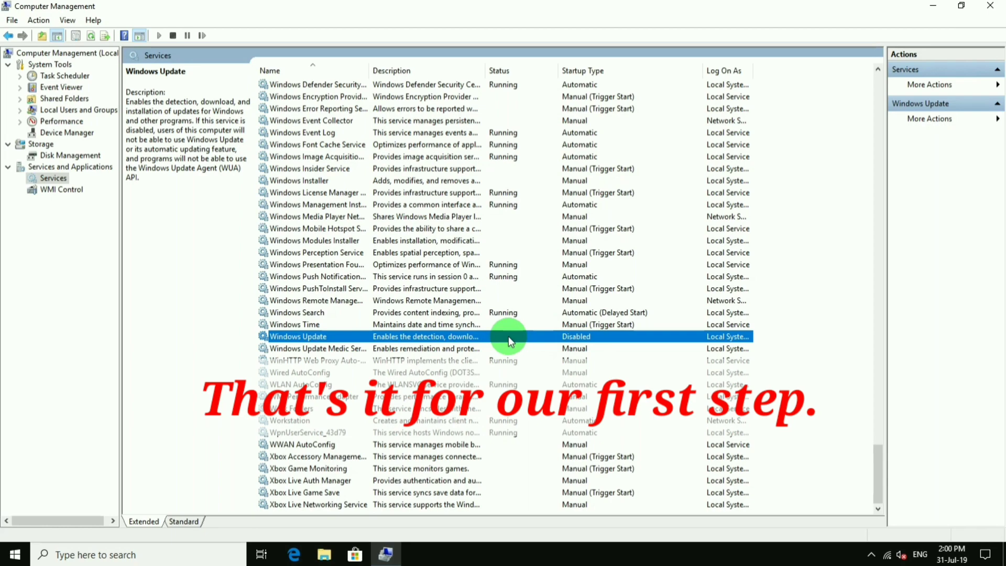
left_click(989, 7)
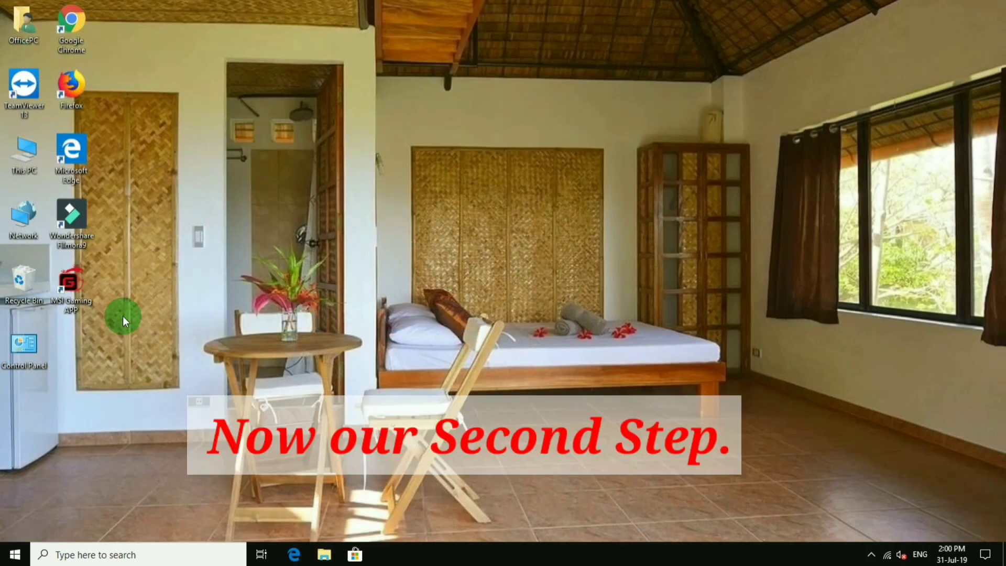
Launch an empty management console with the Run command mmc and maximize its window.
right_click(15, 554)
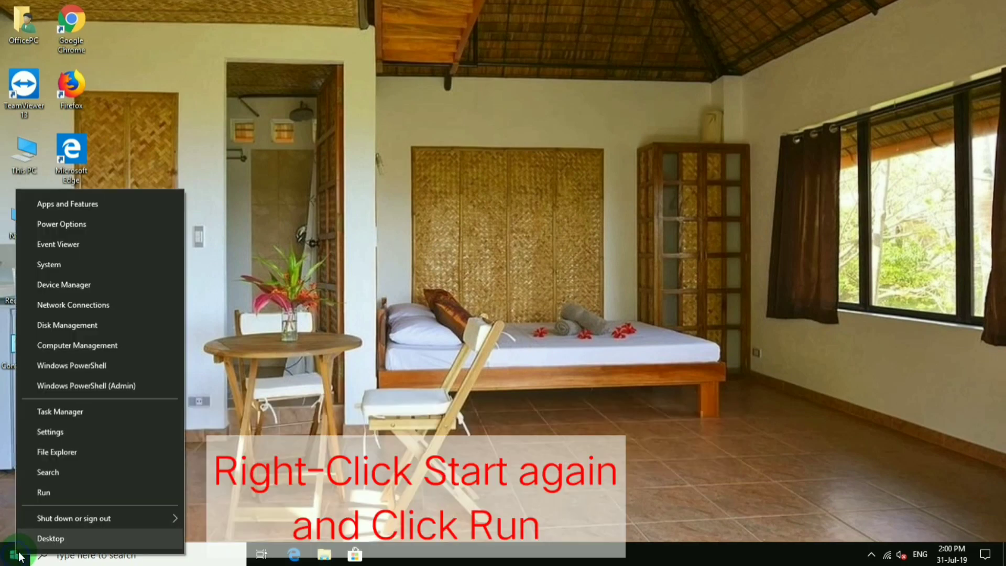
left_click(54, 494)
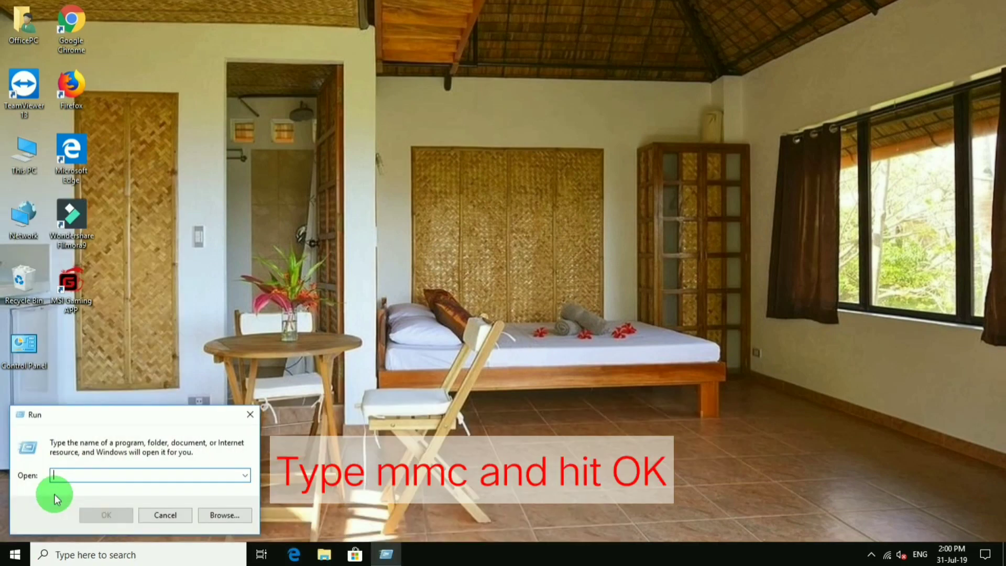
type("mmc")
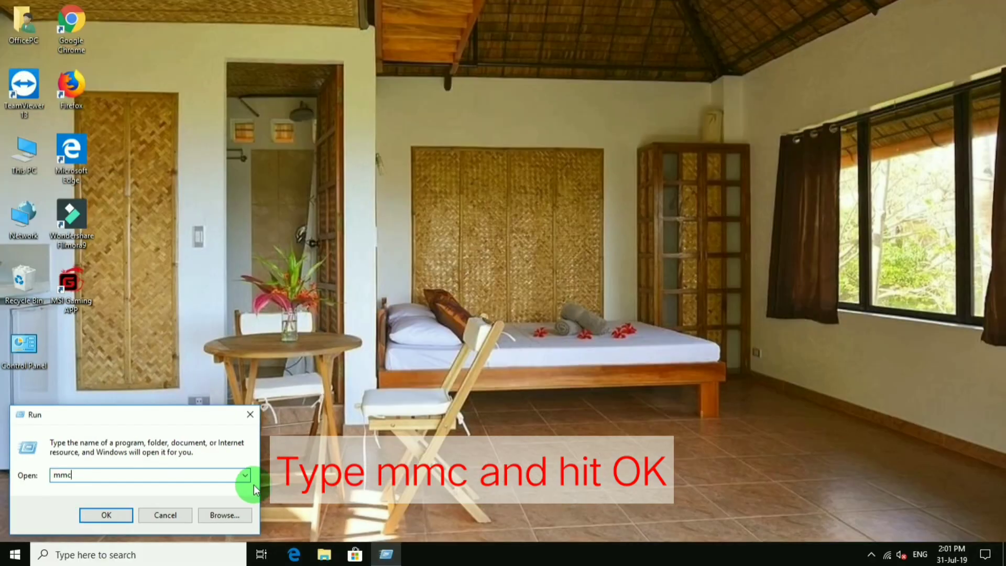
left_click(93, 517)
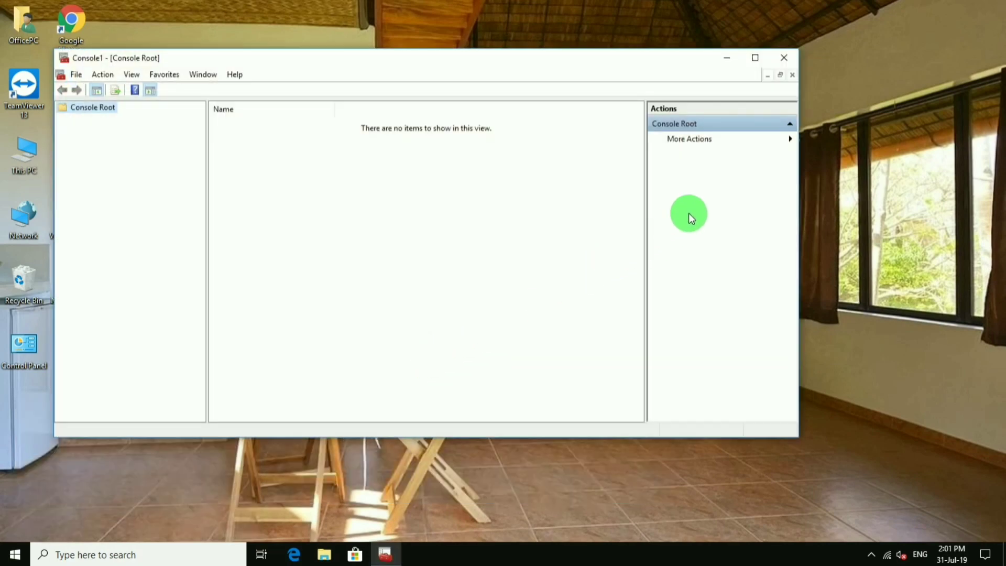
left_click(755, 58)
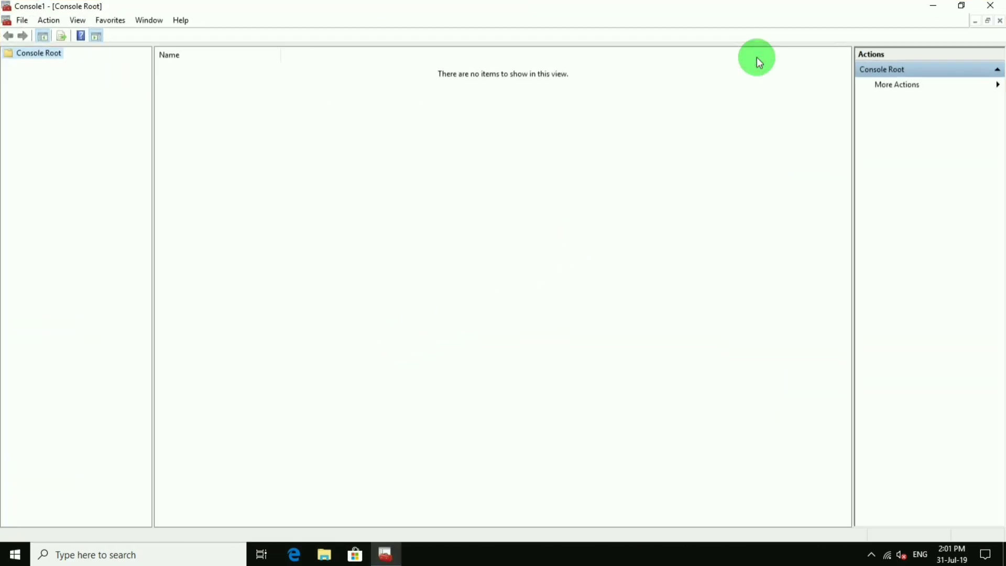
Add the Group Policy Object Editor snap-in to the console, with Local Computer as its Group Policy Object.
left_click(23, 22)
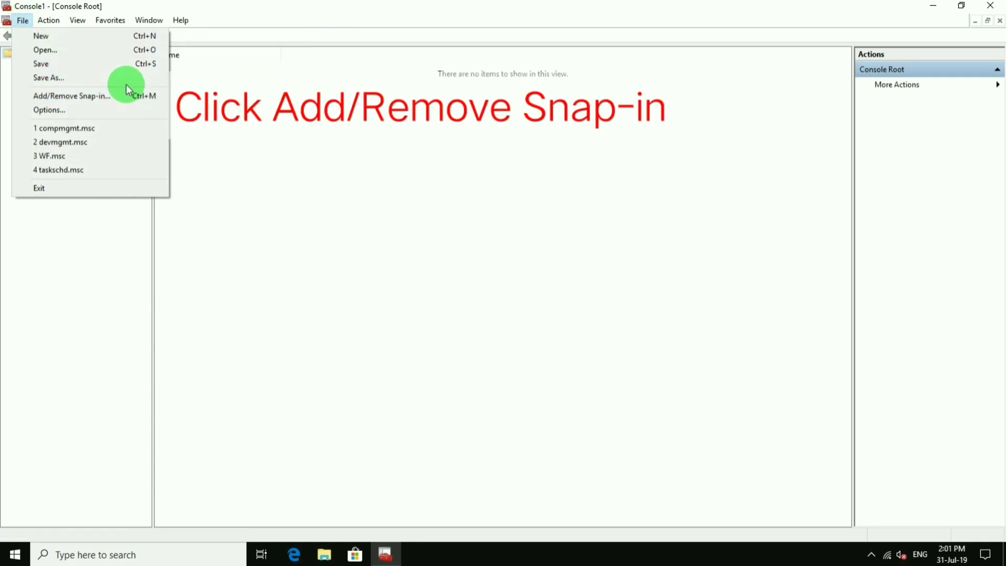
left_click(124, 101)
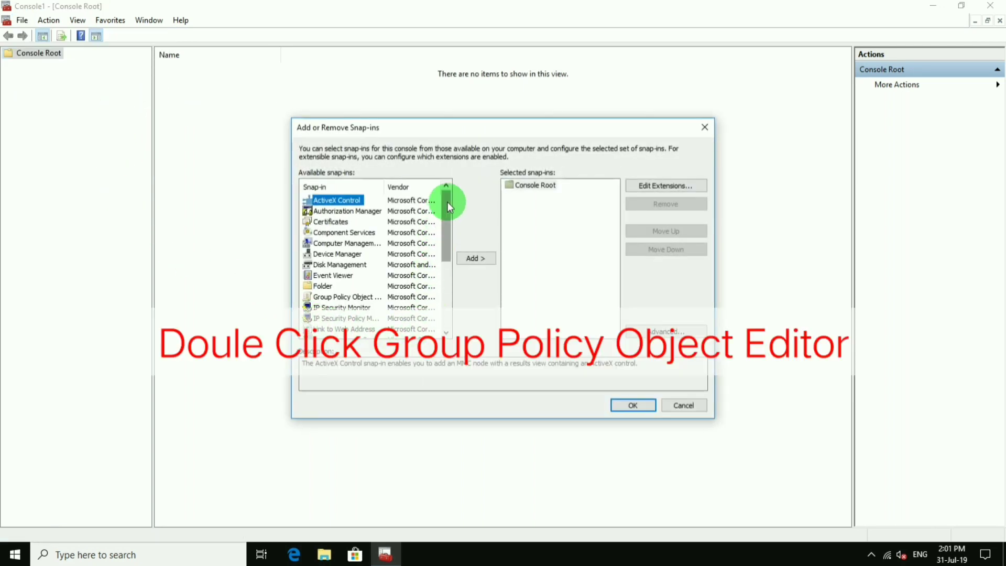
left_click_drag(447, 202, 450, 226)
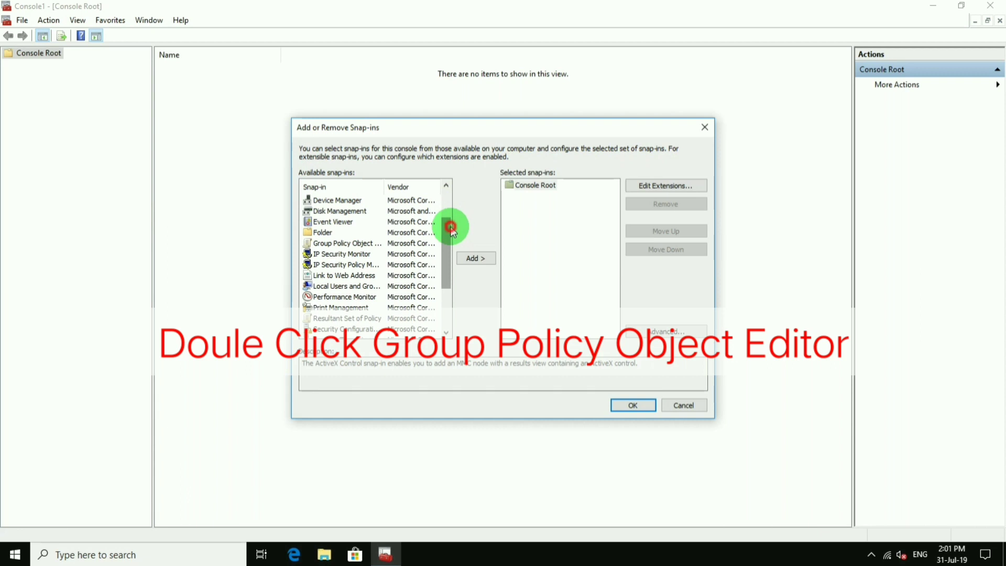
left_click(334, 245)
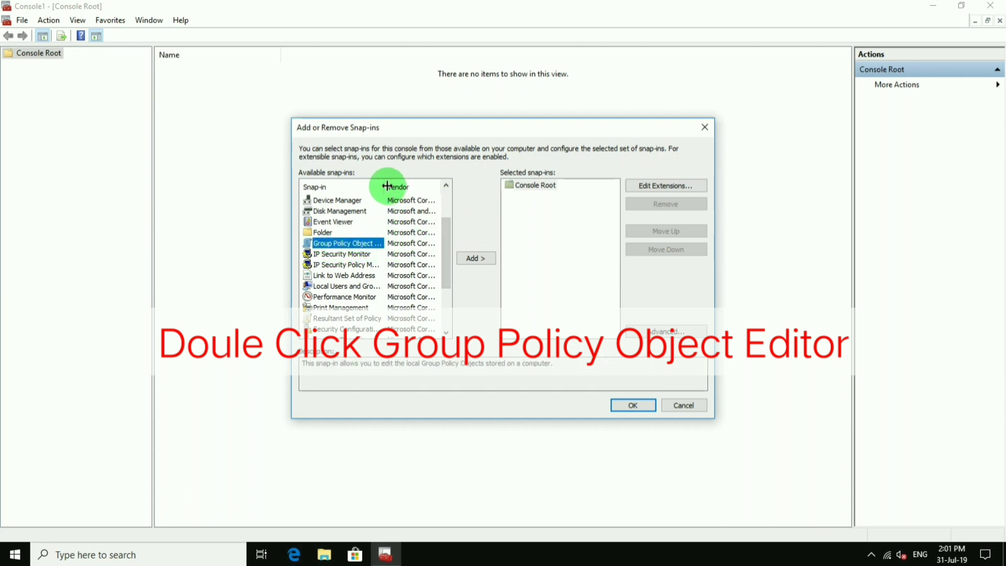
left_click_drag(385, 187, 400, 185)
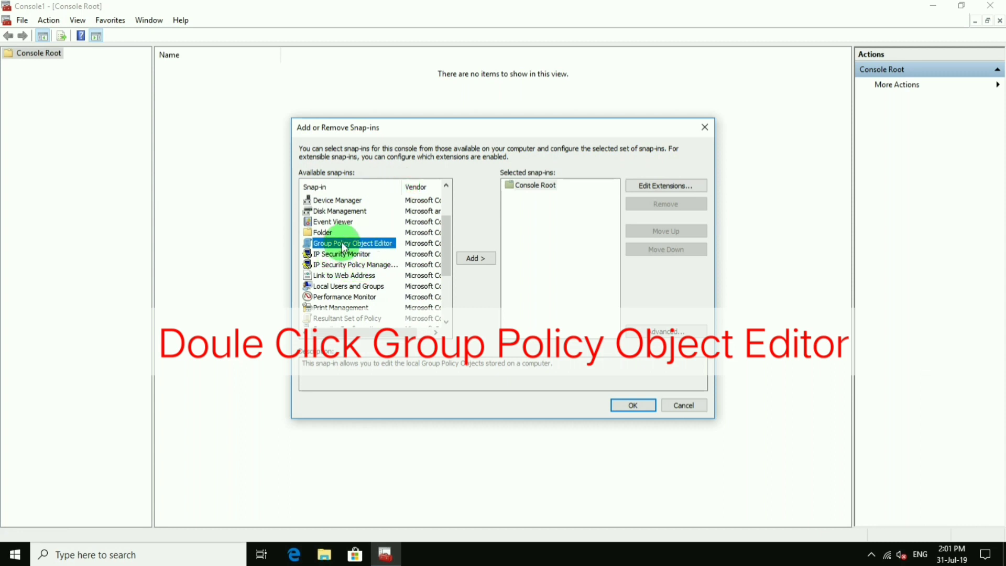
double_click(373, 243)
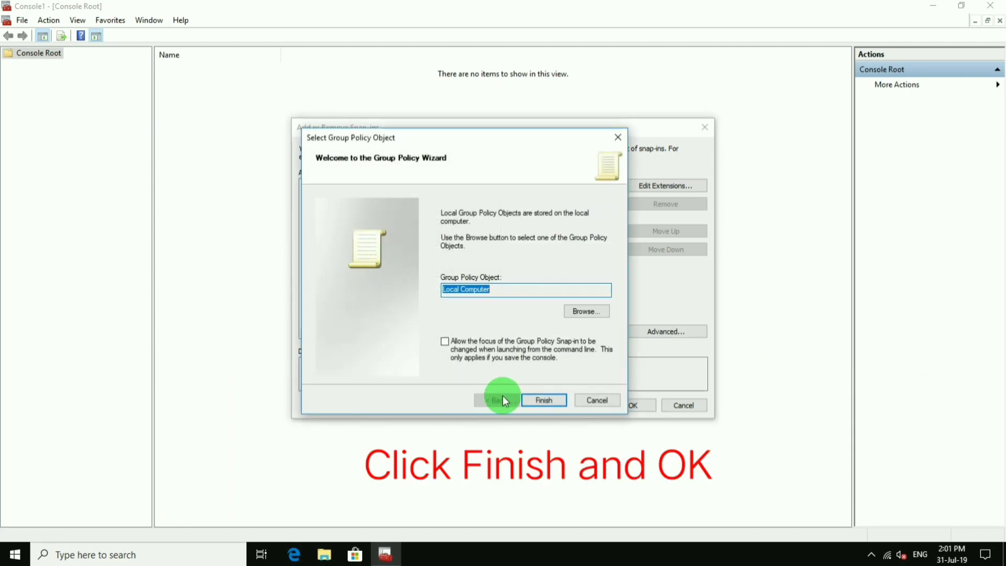
left_click(557, 400)
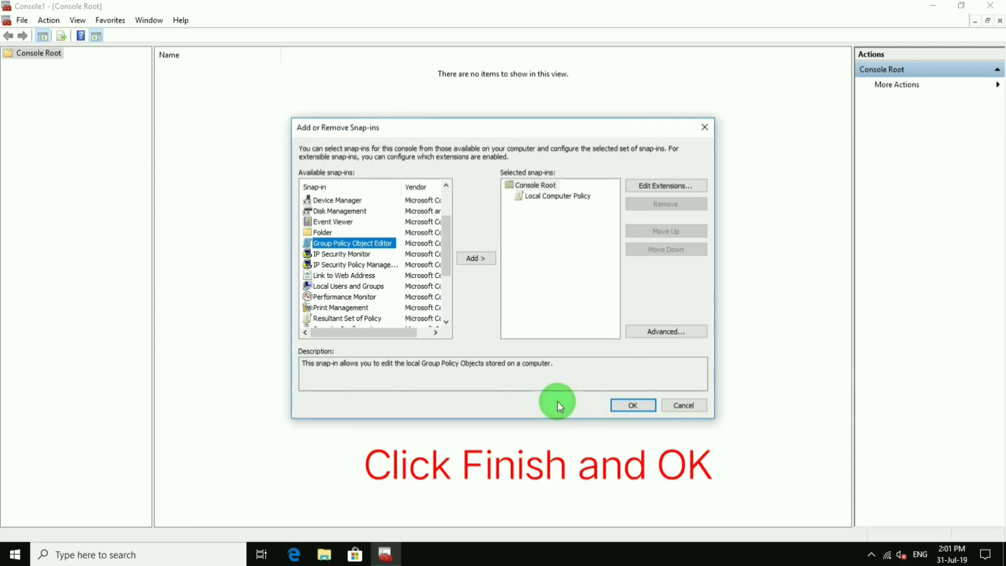
left_click(631, 407)
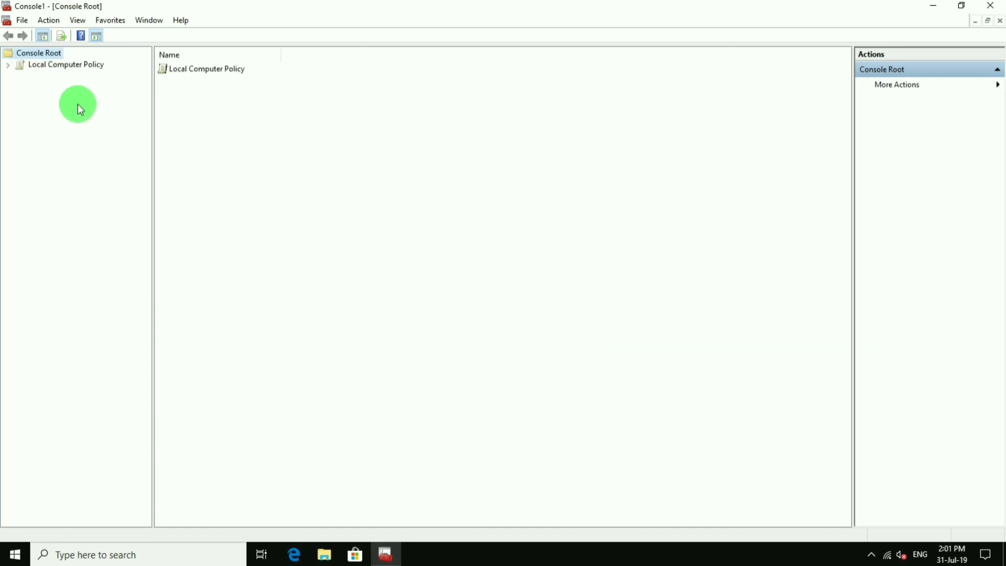
Expand Local Computer Policy through Computer Configuration and Administrative Templates down to the contents of Windows Components.
left_click(7, 67)
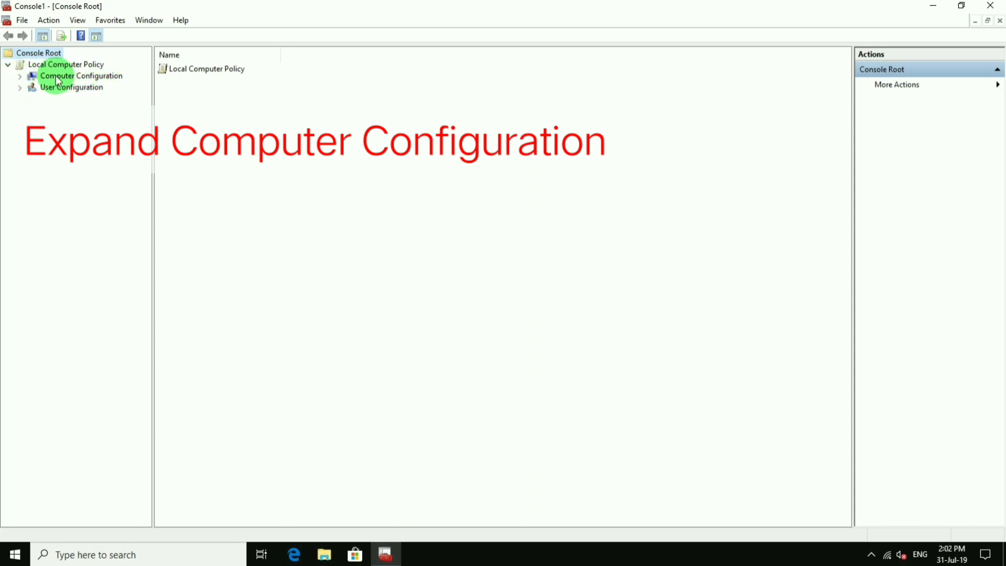
left_click(19, 78)
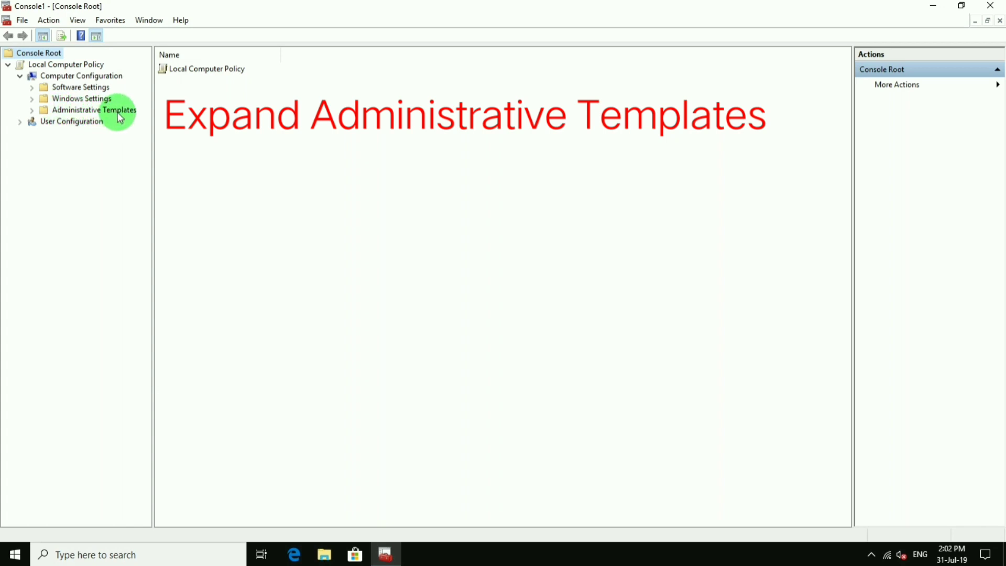
left_click(31, 112)
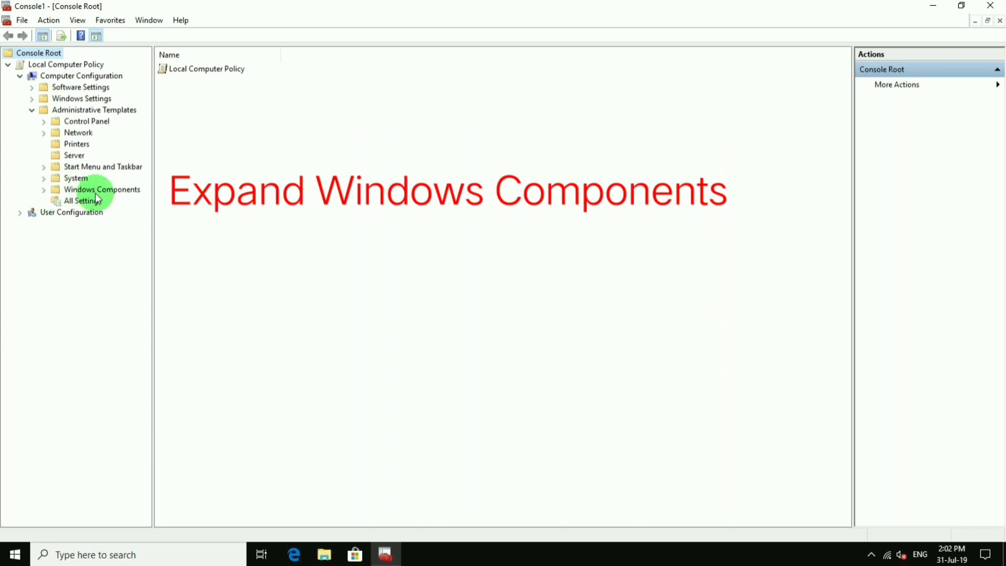
left_click(44, 191)
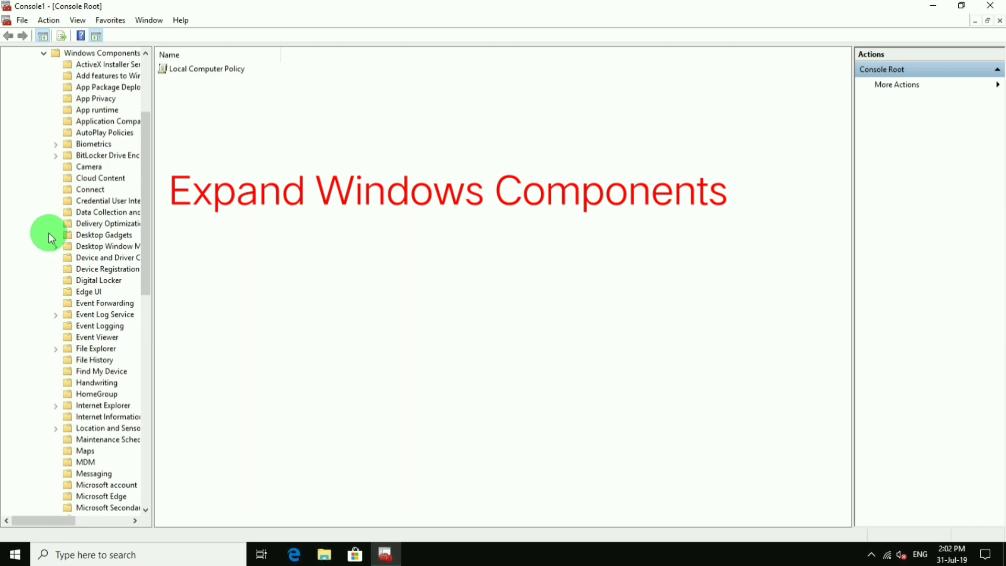
Open the Configure Automatic Updates policy from the Windows Update folder under Windows Components and set it to Enabled.
left_click_drag(149, 123, 149, 348)
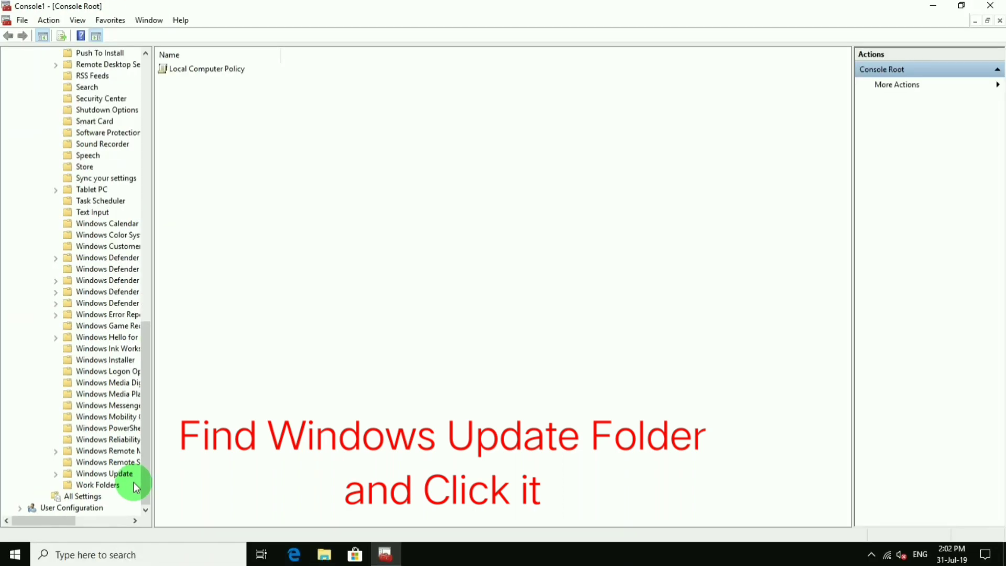
left_click(104, 476)
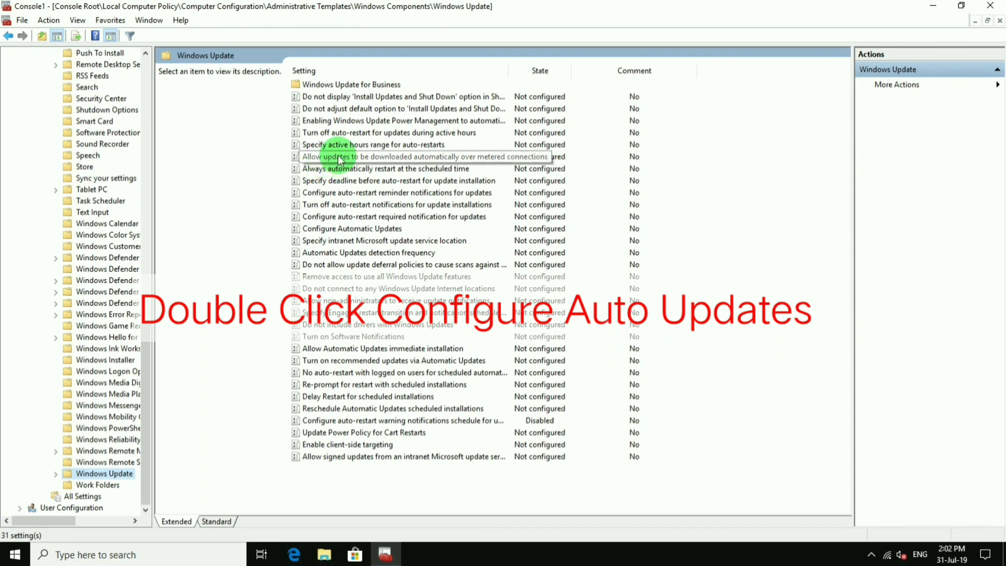
left_click(334, 232)
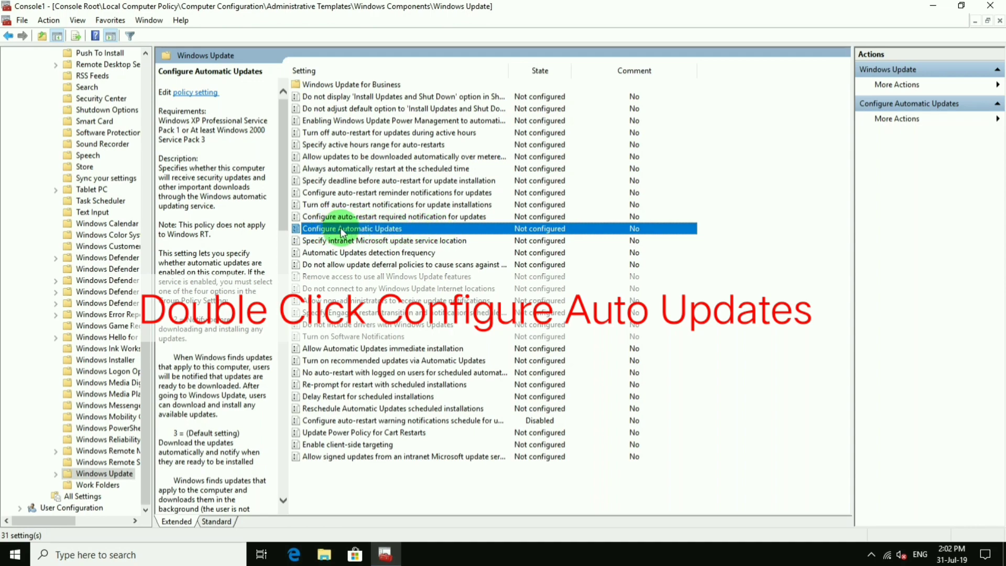
double_click(413, 230)
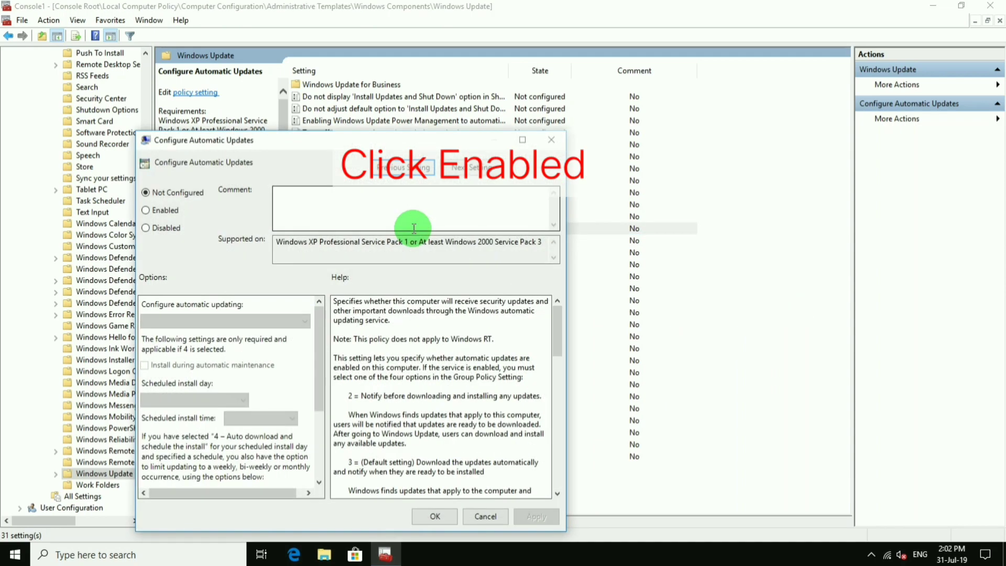
left_click_drag(275, 142, 389, 92)
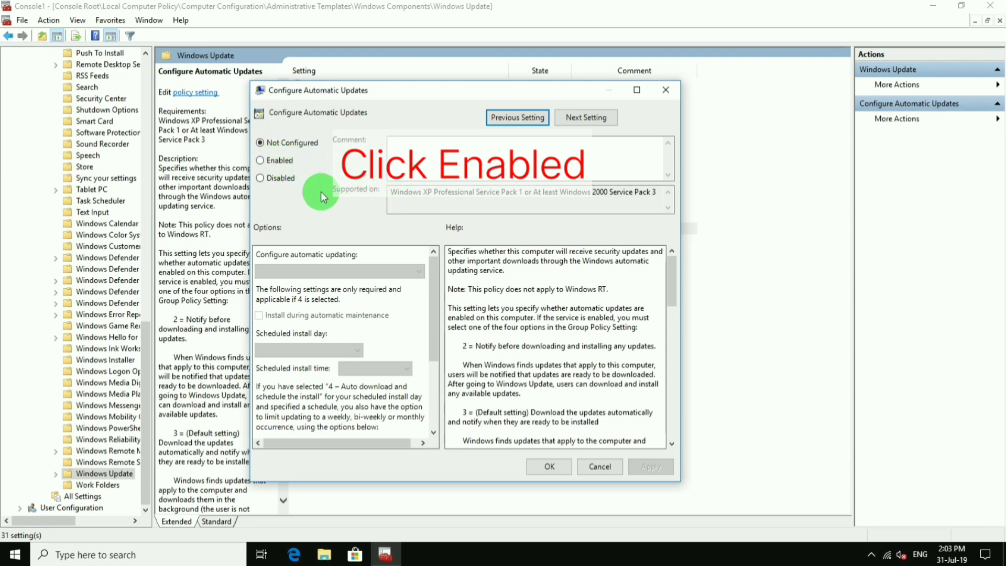
left_click(261, 161)
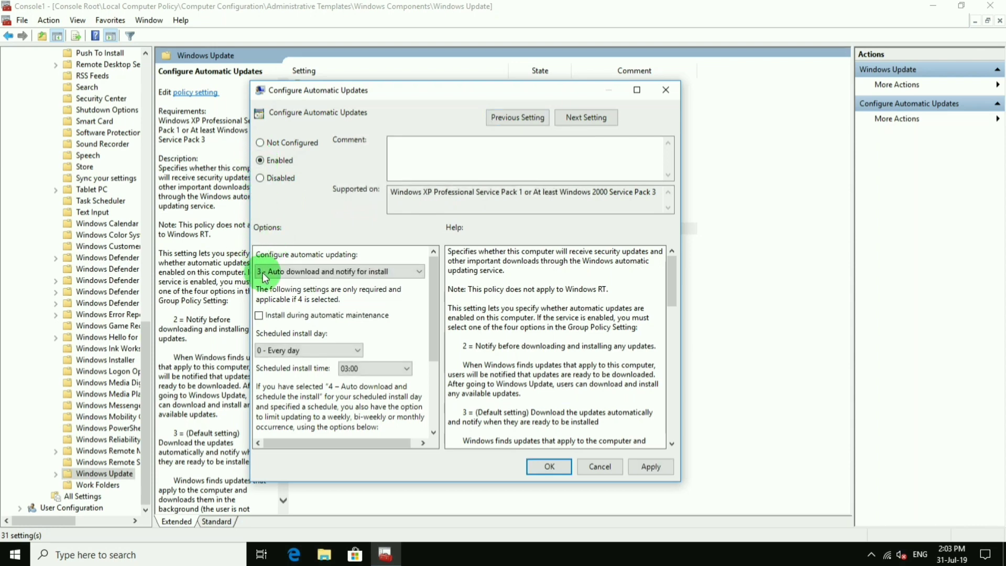
Try the automatic updating options 5 - Allow local admin to choose setting, 4 - Auto download and schedule the install, and 3 - Auto download and notify for install.
left_click(333, 271)
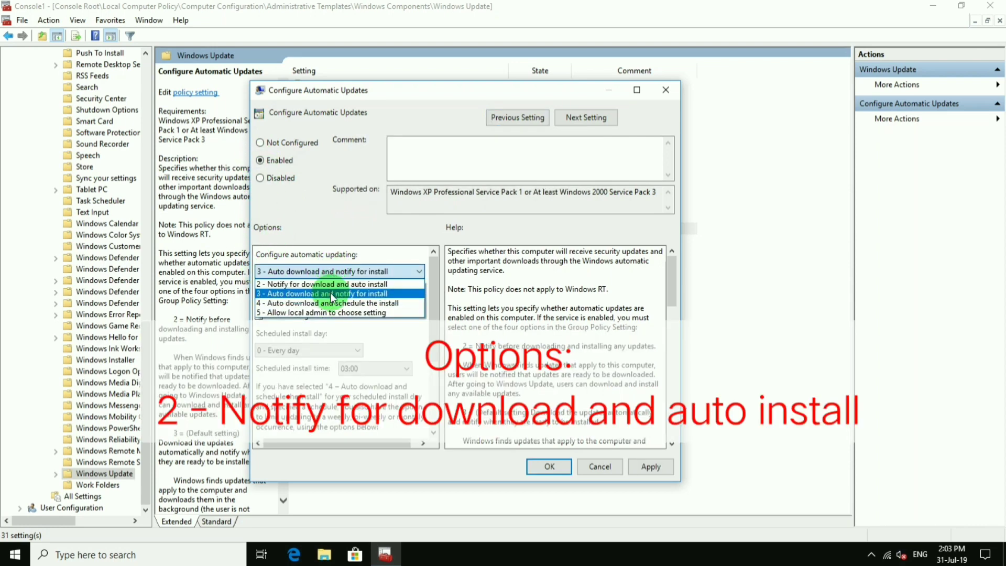
left_click(330, 313)
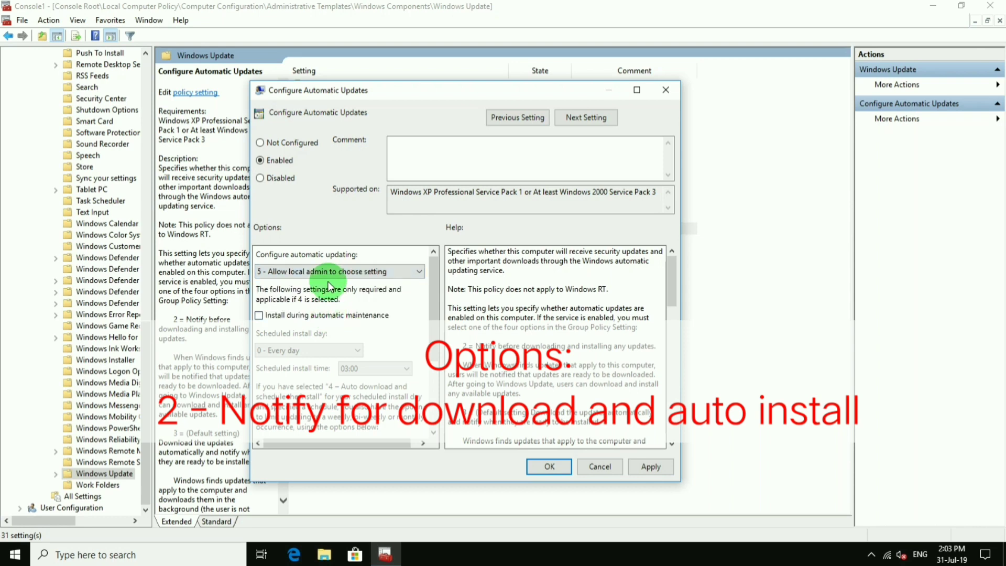
left_click(331, 273)
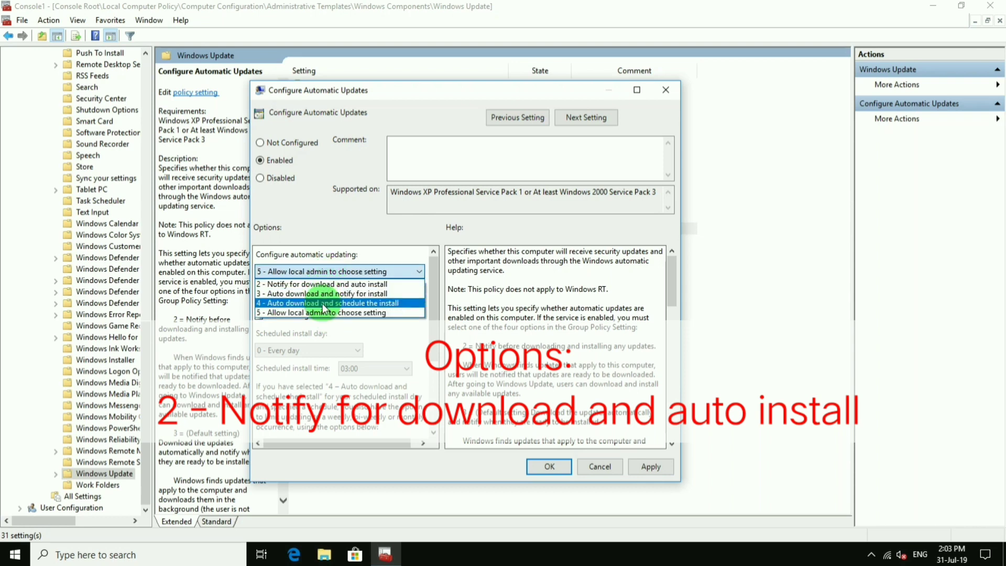
left_click(323, 303)
left_click(321, 272)
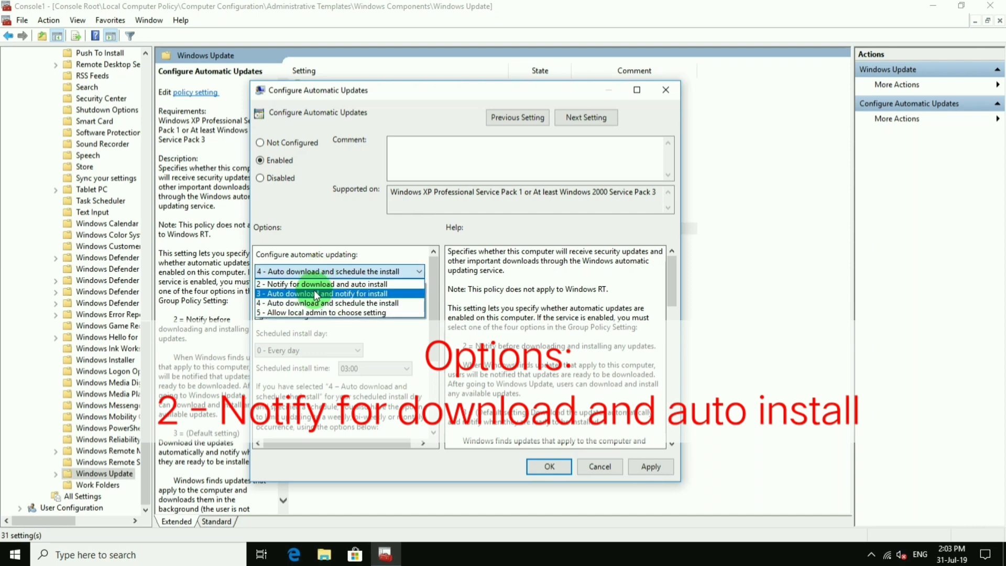
left_click(316, 297)
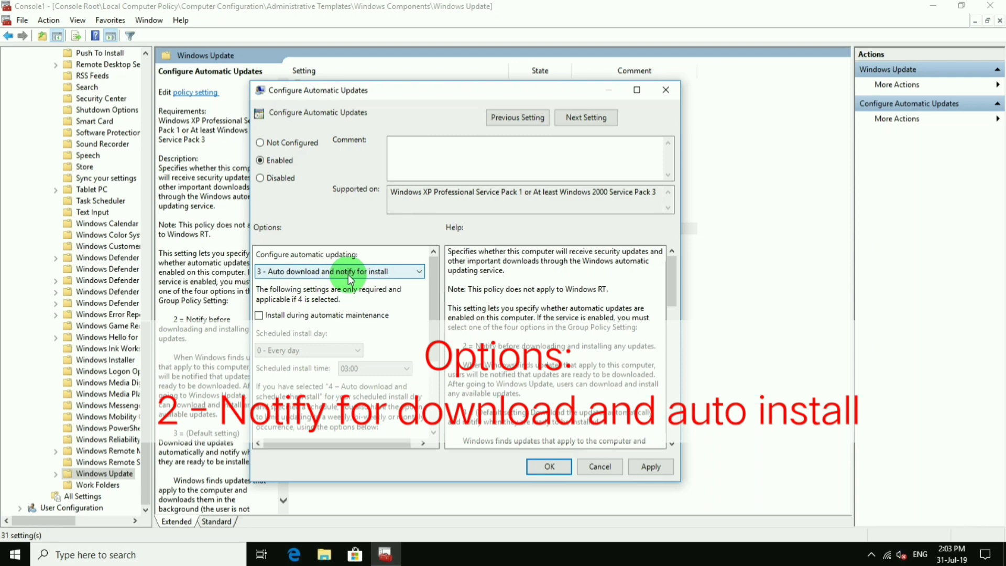
Set automatic updating to 2 - Notify for download and auto install, then apply the policy and close its dialog.
left_click(348, 273)
left_click(336, 284)
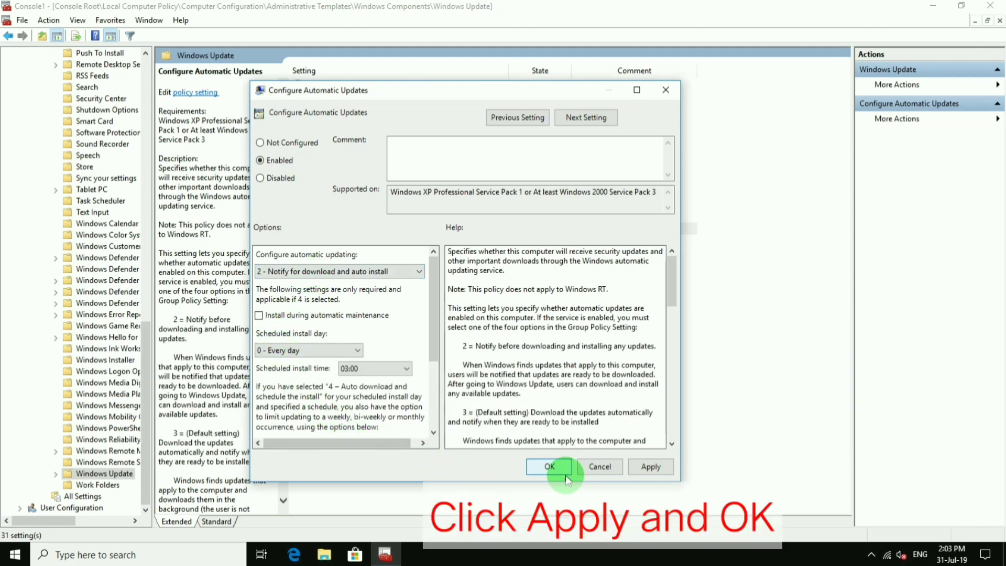
left_click(648, 467)
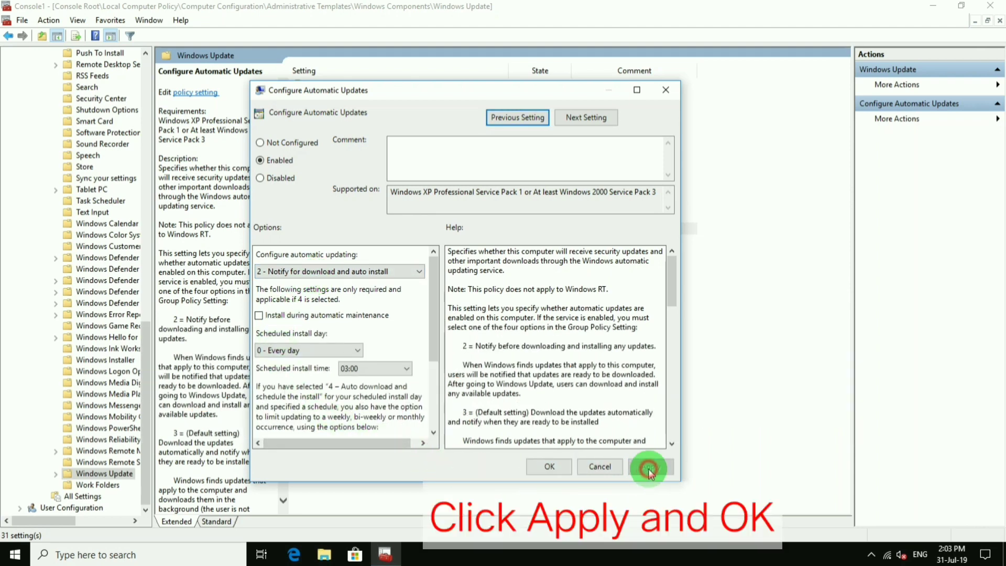
left_click(554, 468)
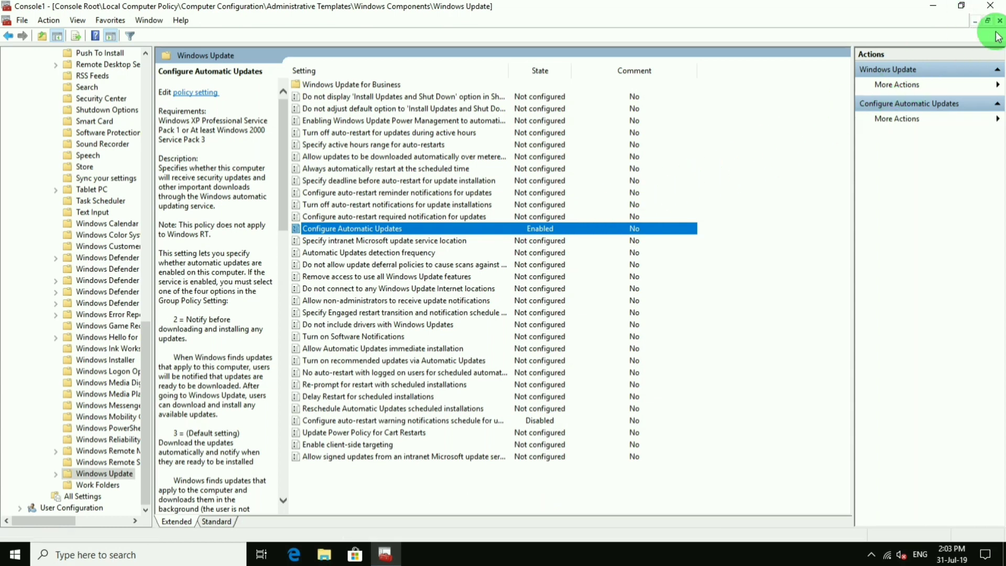
Close the management console without saving its settings to Console1.
left_click(989, 6)
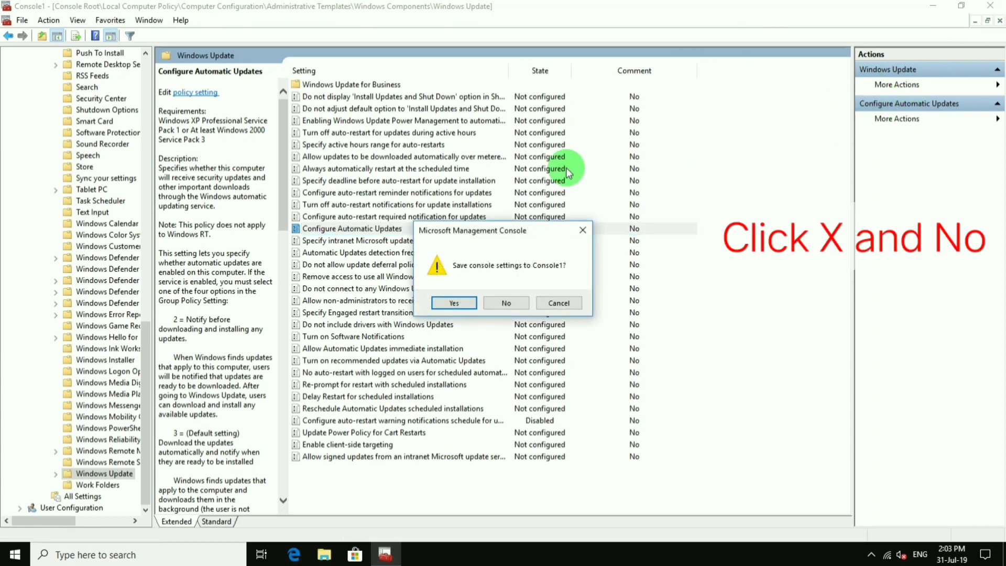
left_click(508, 303)
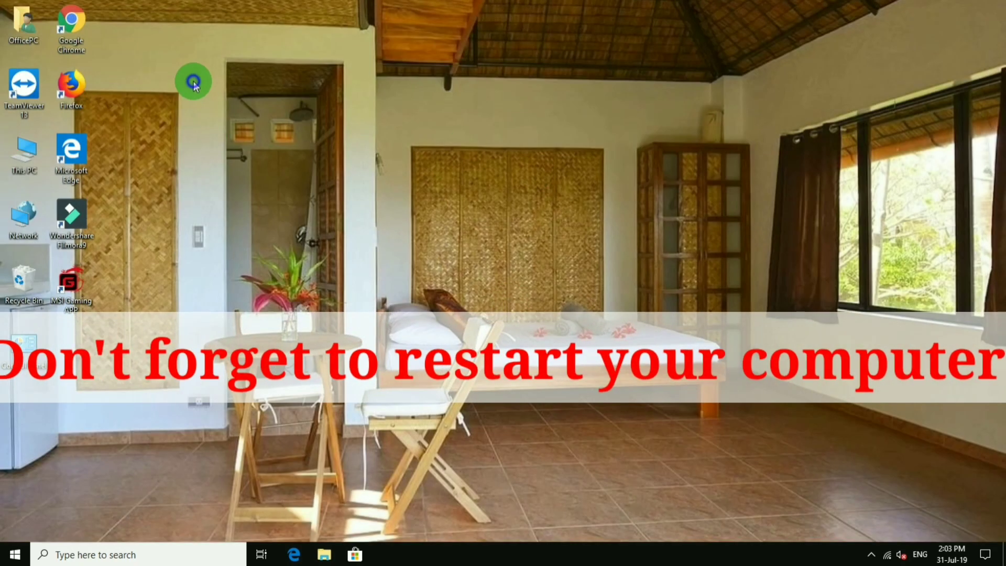
right_click(193, 84)
left_click(212, 114)
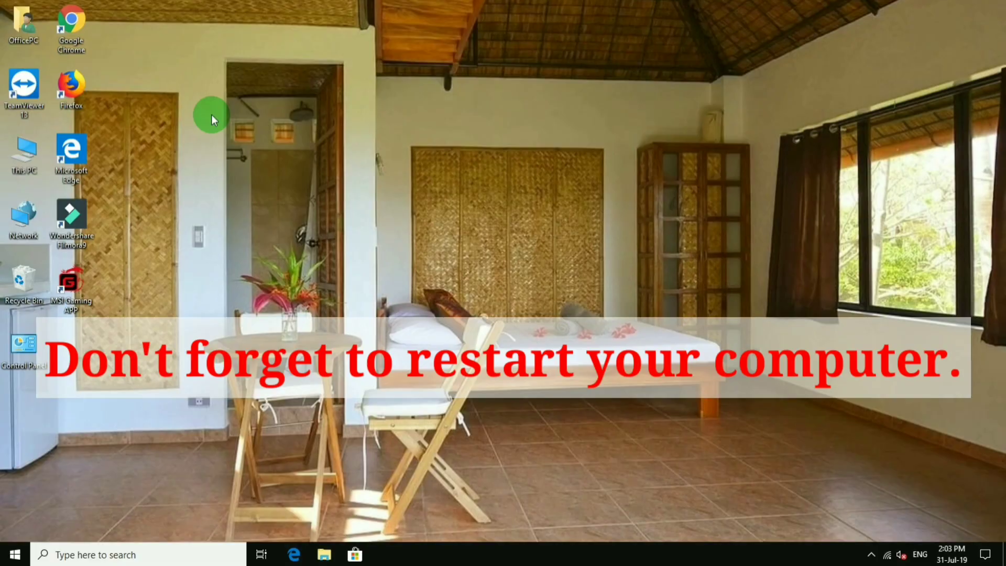